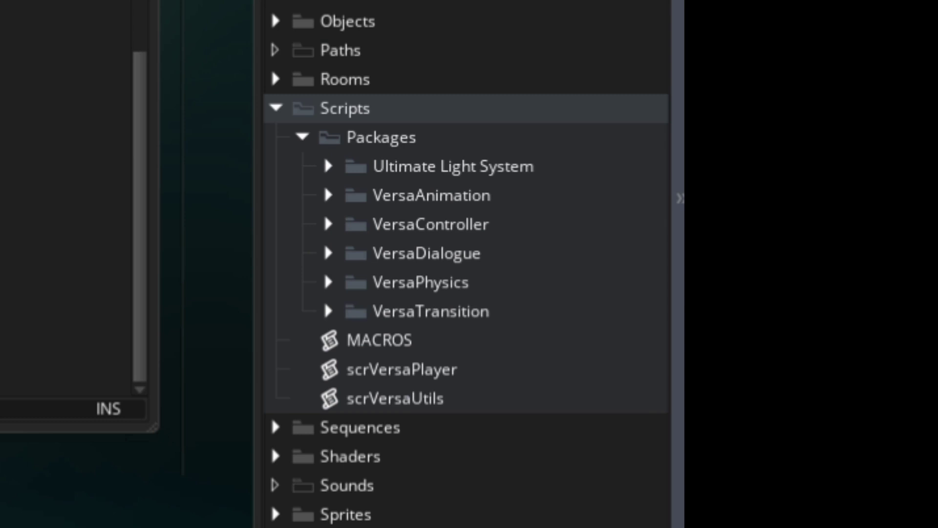
Expand the VersaDialogue scripts folder in the GameMaker asset browser.
left_click(327, 254)
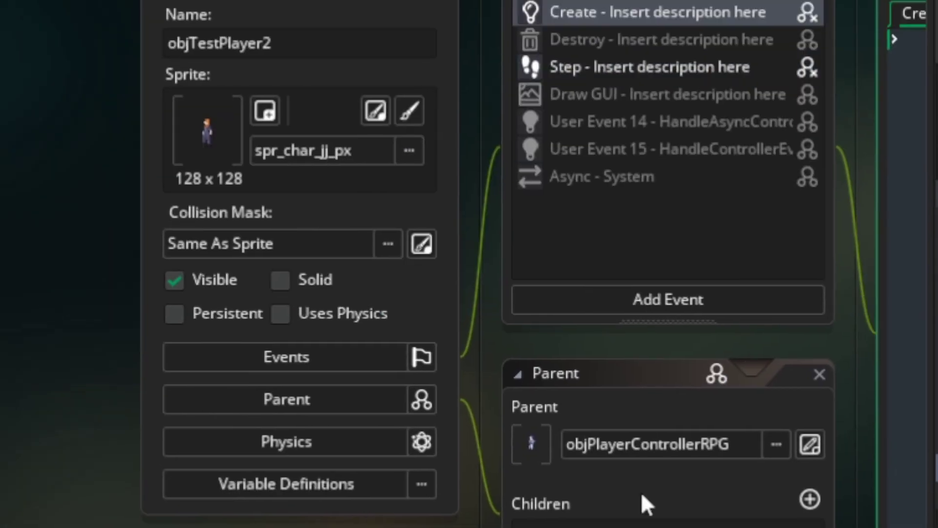
Review the player object's physics and collision shape, then open the scrVersaPhysics script.
left_click(303, 446)
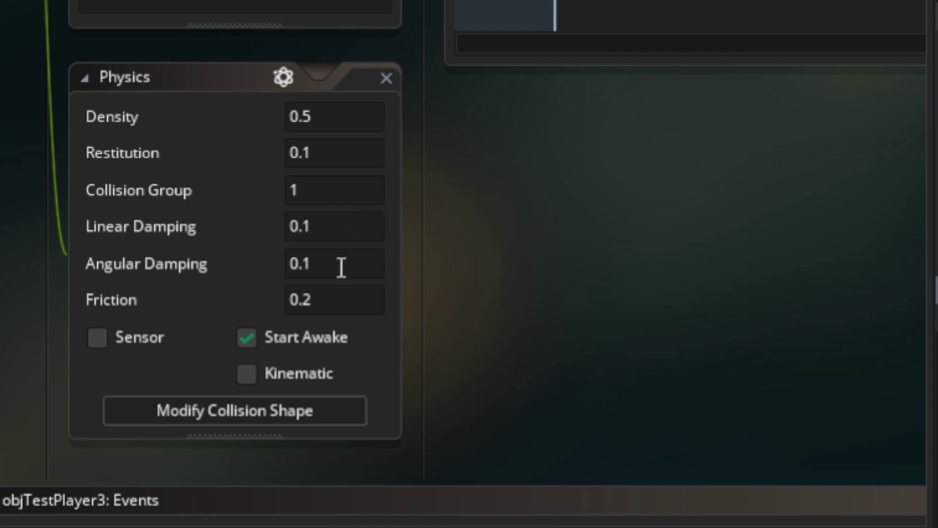
left_click(279, 413)
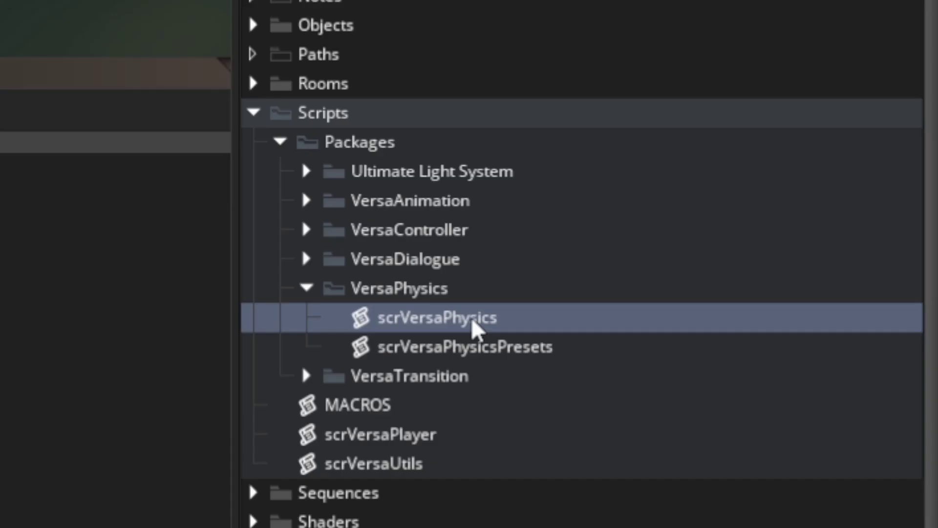
double_click(472, 317)
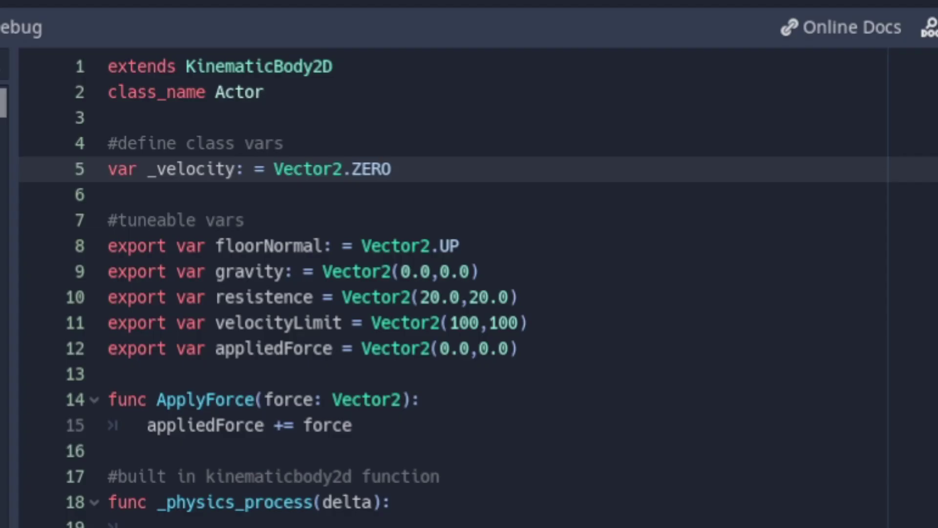
Search 'kinematic' for a new node, then paint collision tiles along the Collision TileMap's bottom row.
key("ctrl+a")
type("kinema")
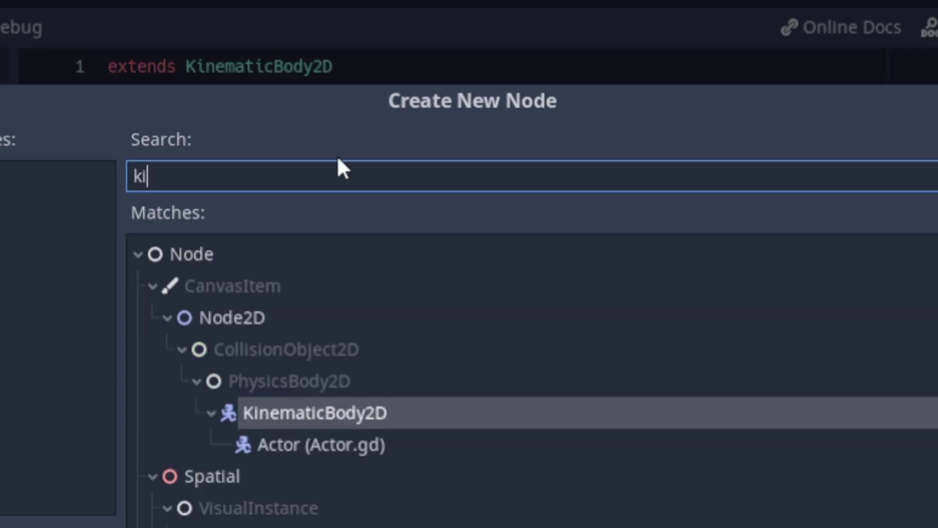
type("tic")
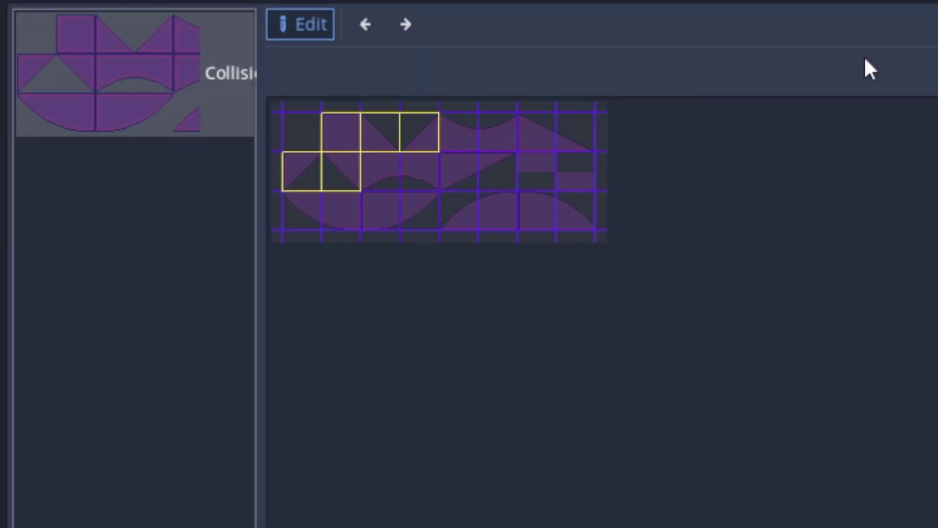
left_click(338, 140)
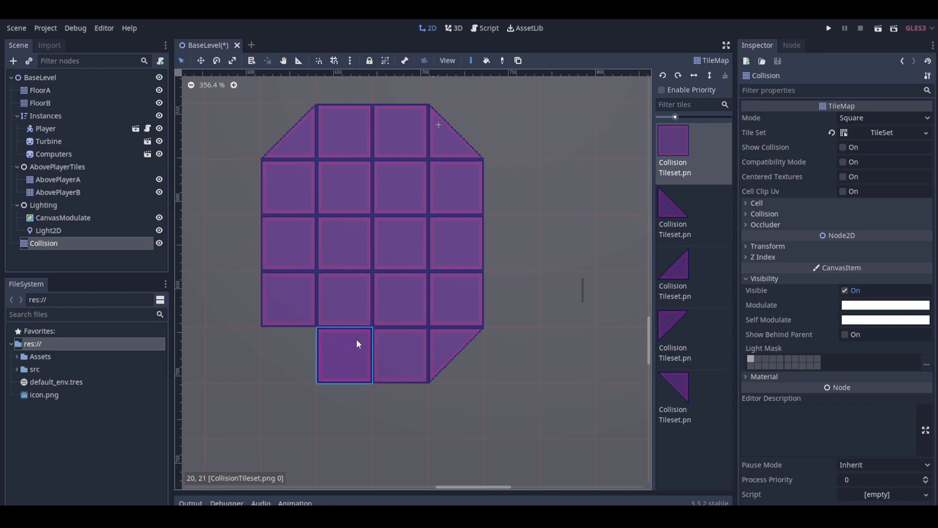
left_click(356, 339)
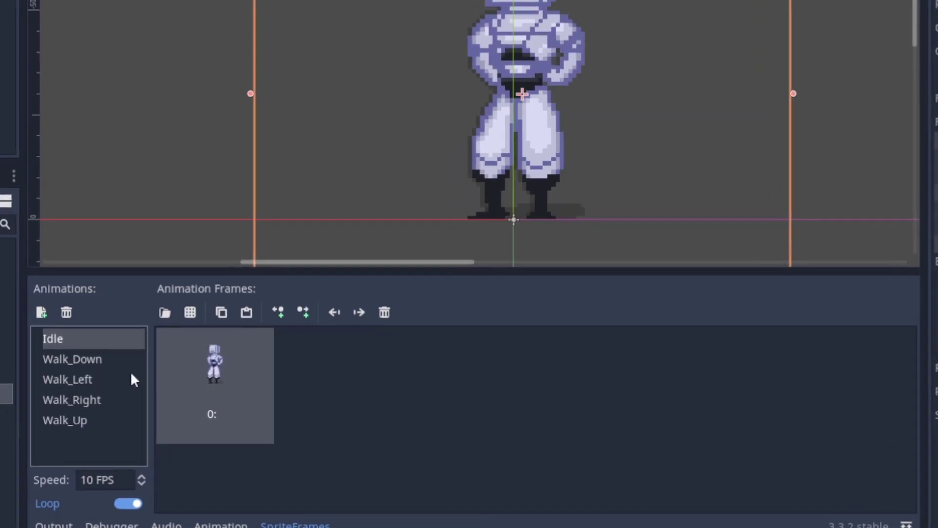
Review the Walk_Down, Walk_Left, Walk_Right and Walk_Up animations in SpriteFrames.
left_click(118, 364)
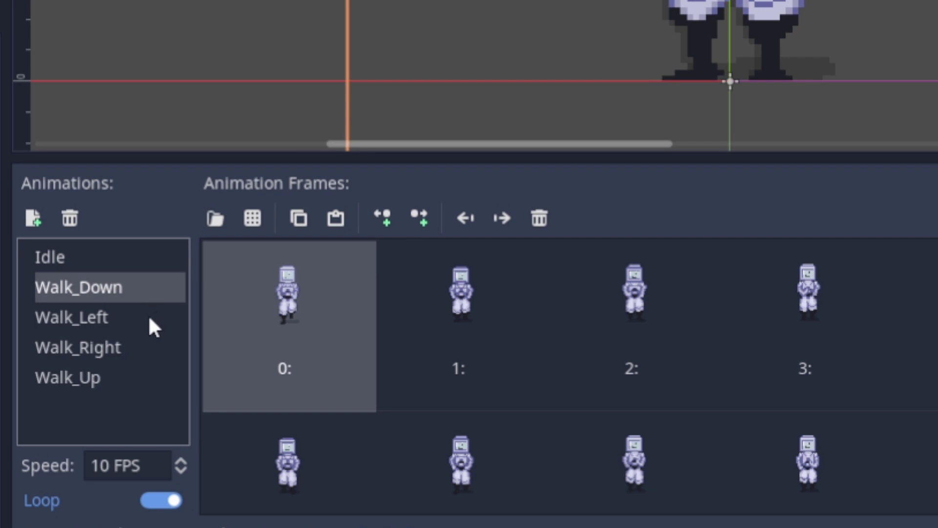
left_click(150, 321)
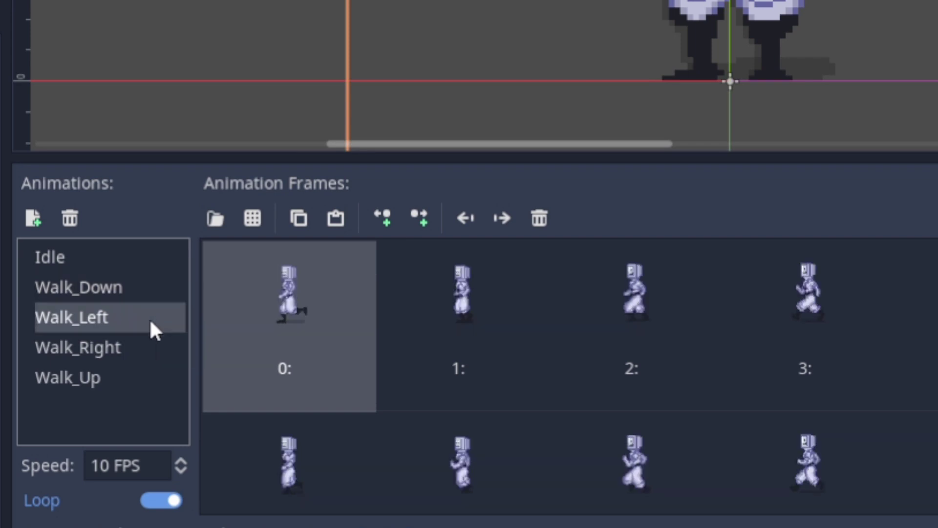
left_click(133, 356)
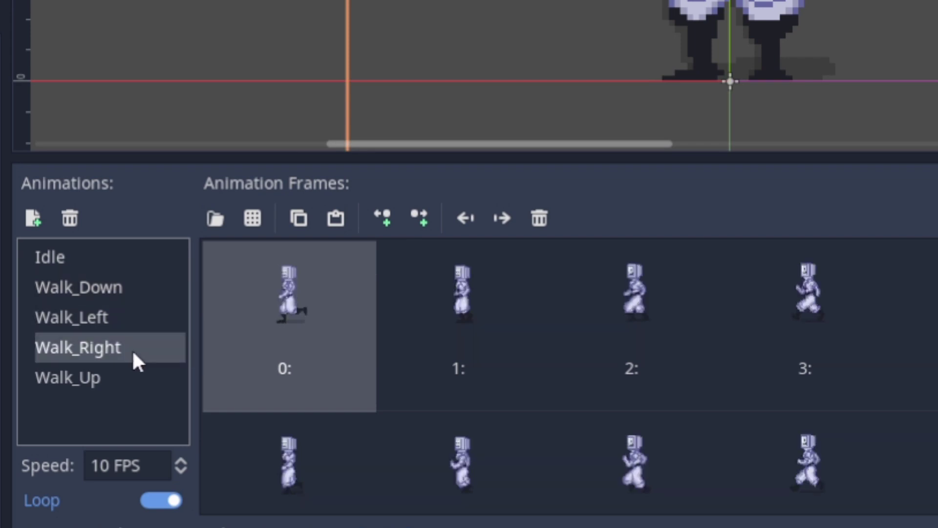
left_click(136, 377)
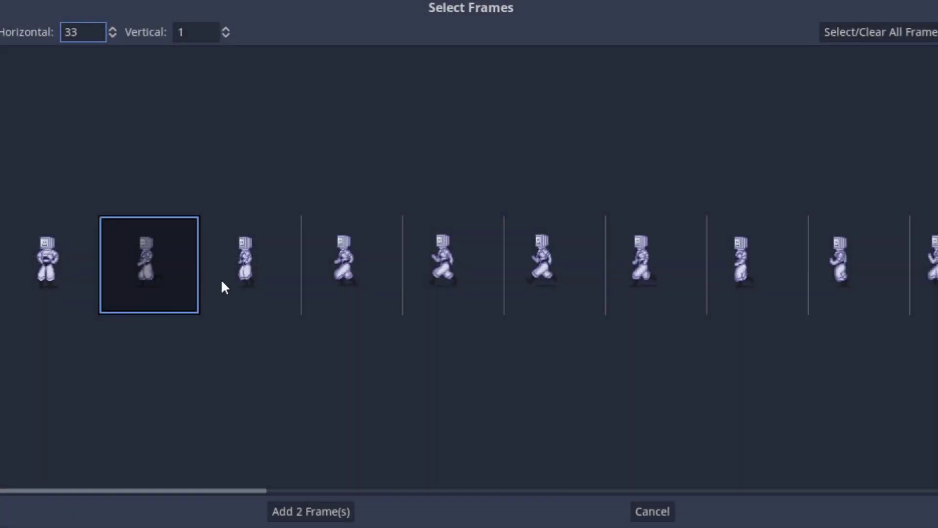
Select eight walking frames from the 33-frame sprite sheet.
left_click(247, 275)
left_click(356, 283)
left_click(450, 313)
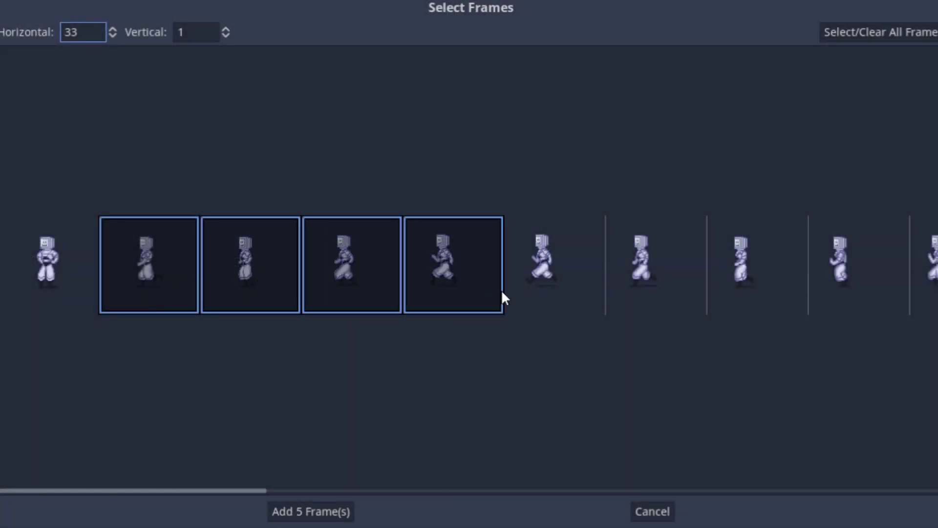
left_click(558, 291)
left_click(657, 285)
left_click(768, 289)
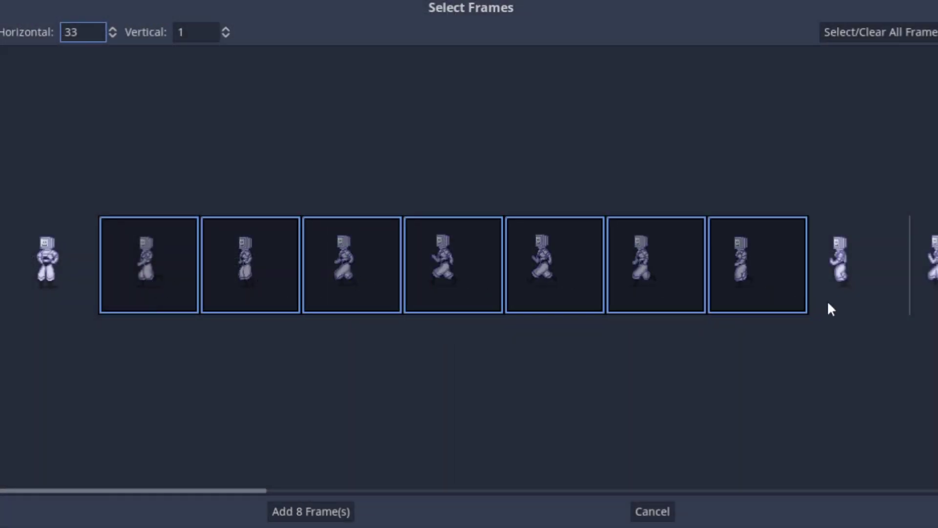
left_click(828, 301)
left_click(928, 286)
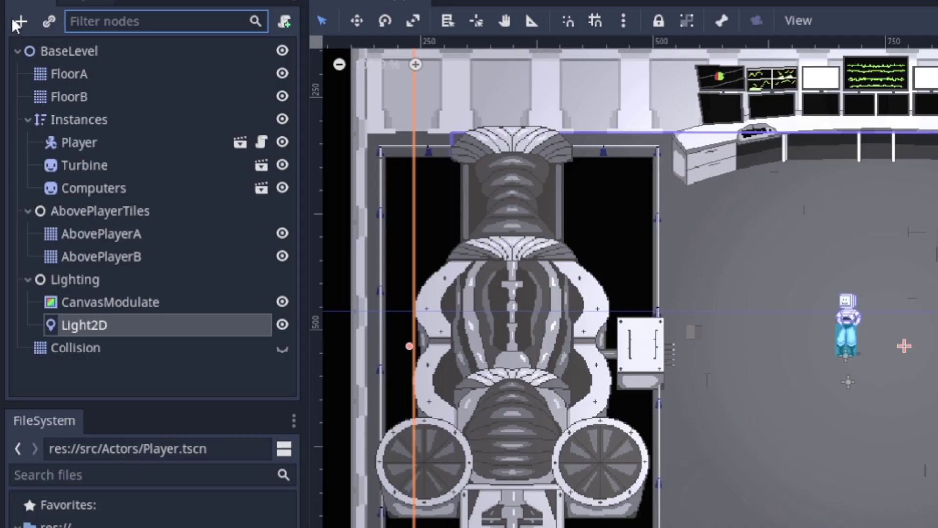
Add a Light2D node under Lighting and lower its Energy to a dim glow.
key("ctrl+a")
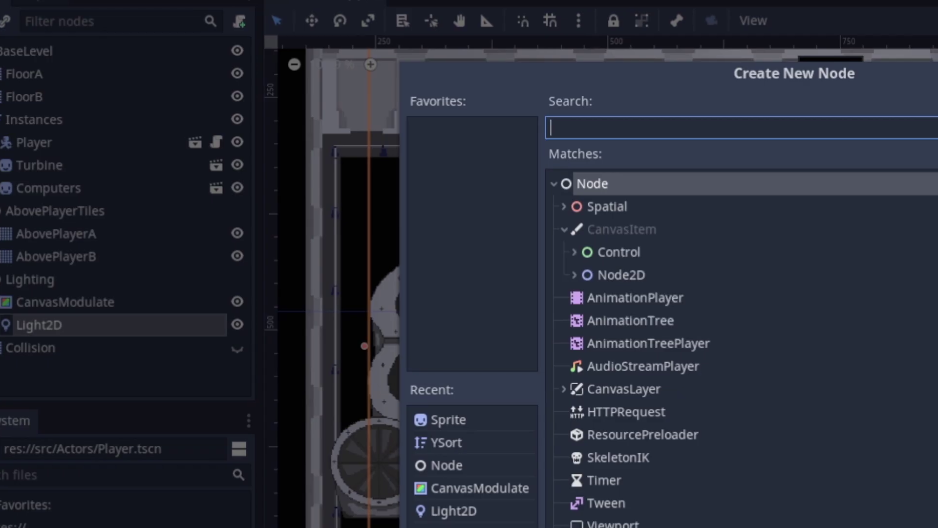
type("Light")
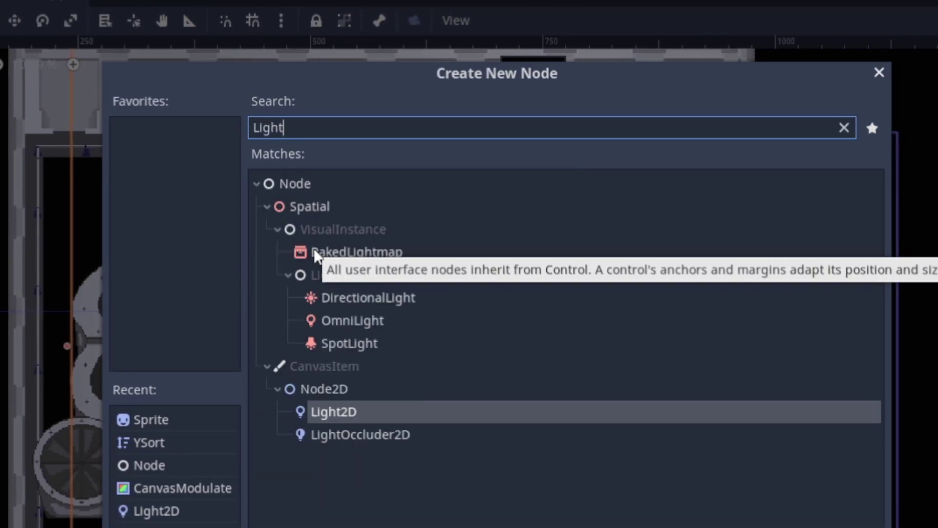
double_click(394, 415)
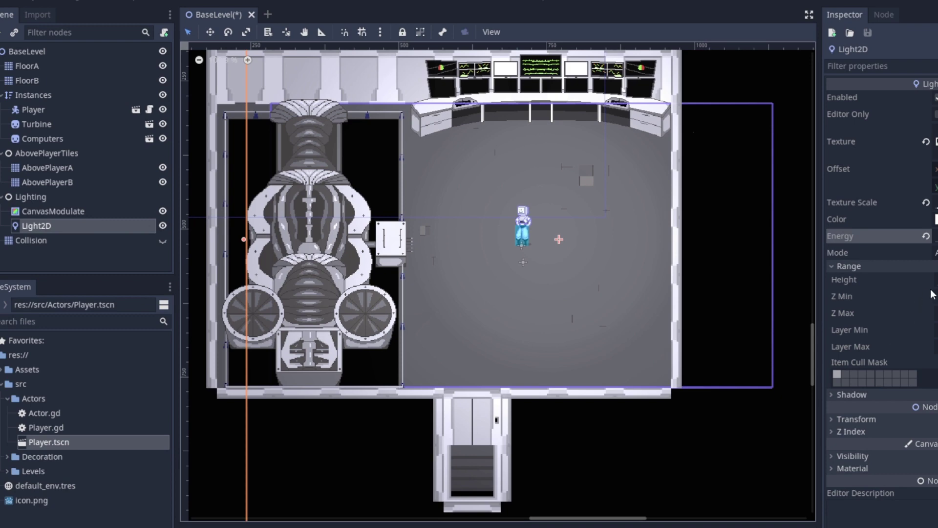
mouse_move(936, 239)
left_mouse_down()
mouse_move(935, 247)
mouse_move(936, 240)
left_mouse_up()
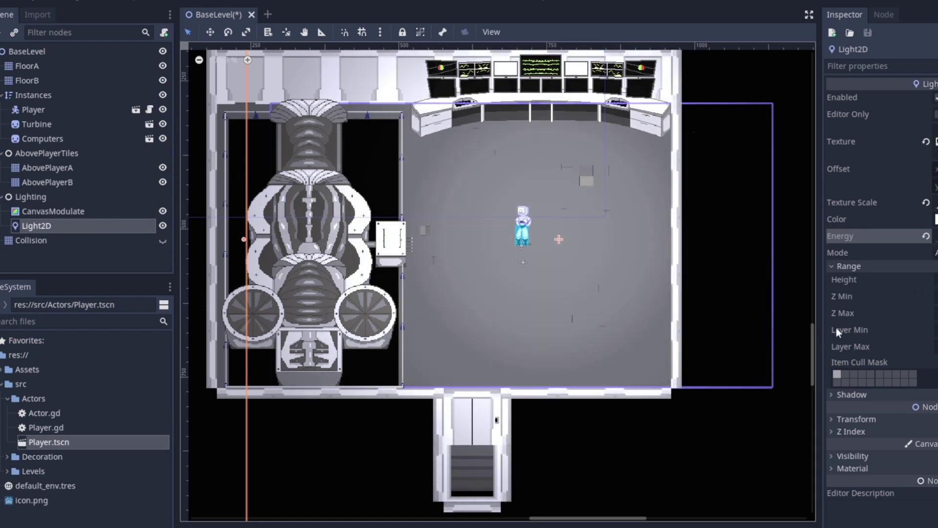
left_click_drag(936, 239, 935, 239)
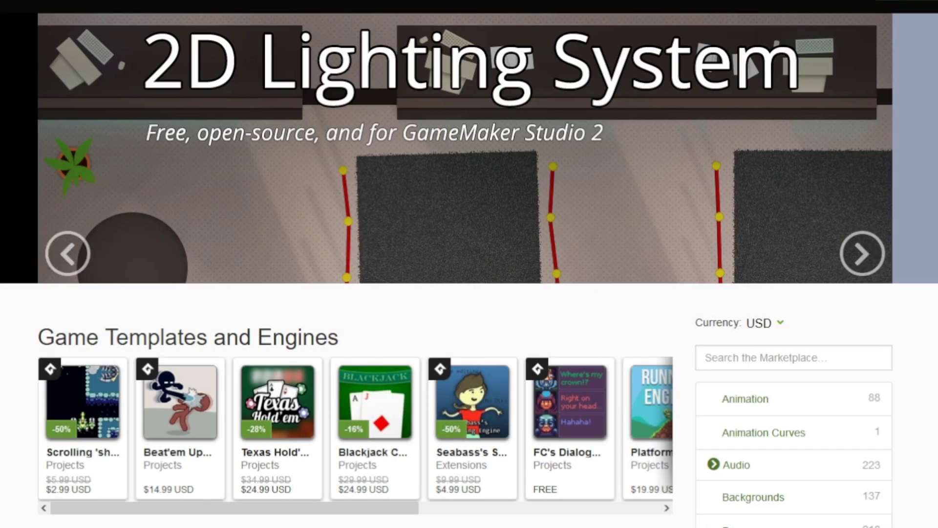
Search the Marketplace for lighting, then inspect the Lighting layer's obj_uls_light instance.
left_click(742, 359)
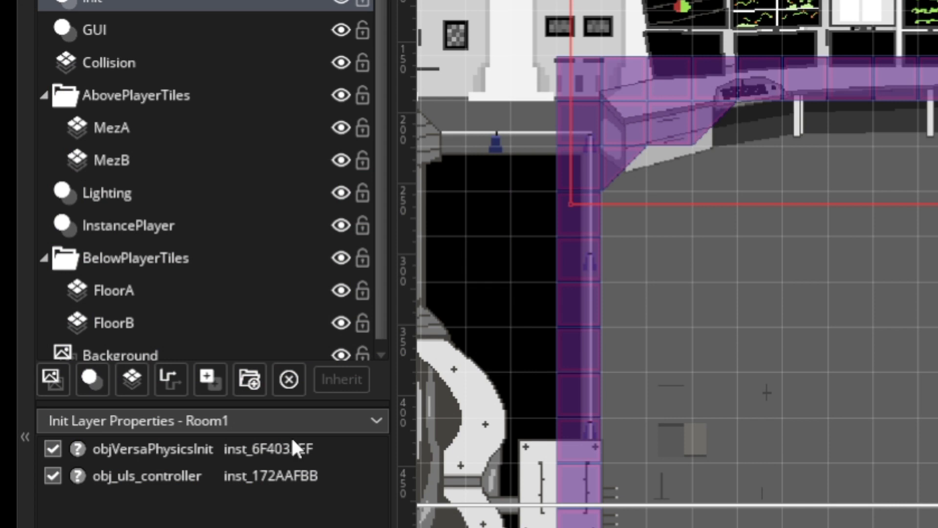
left_click(113, 200)
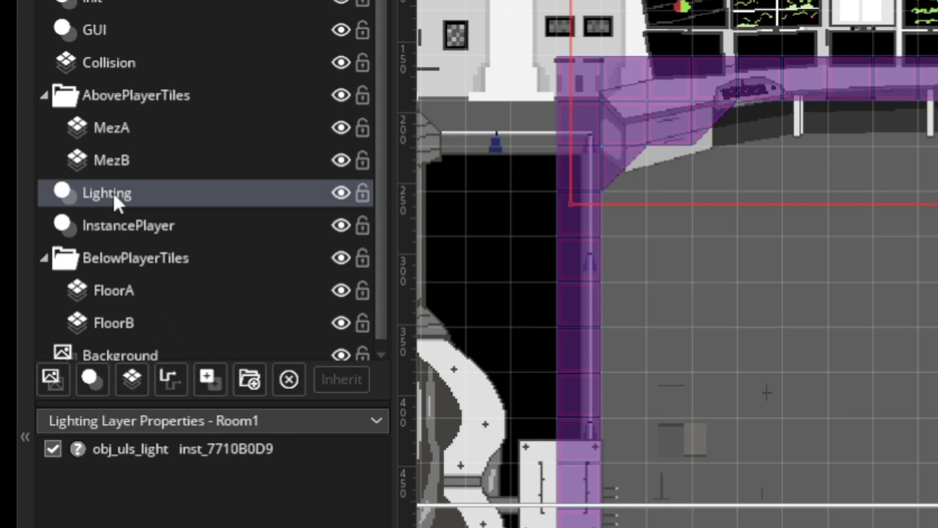
left_click(130, 448)
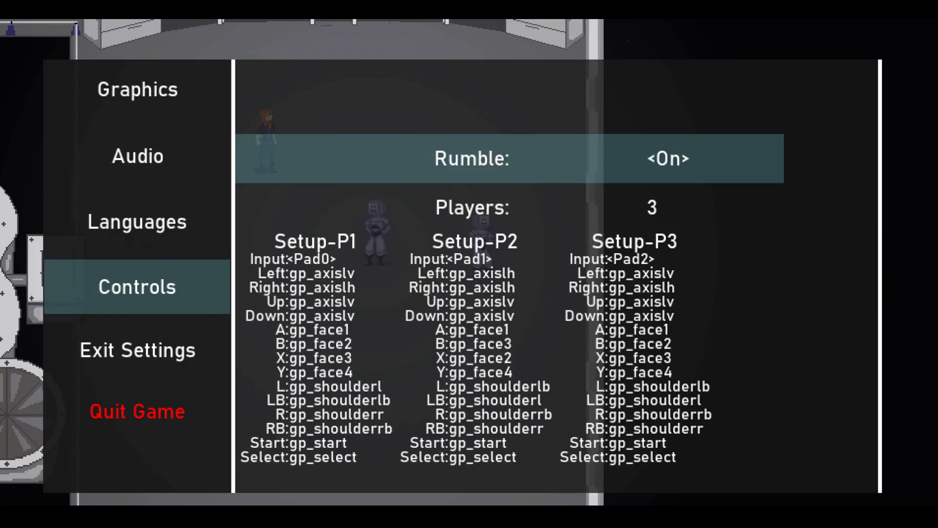
key("Down")
Switch player 1's Input to <Keyboard> in the game's Controls settings.
key("Down")
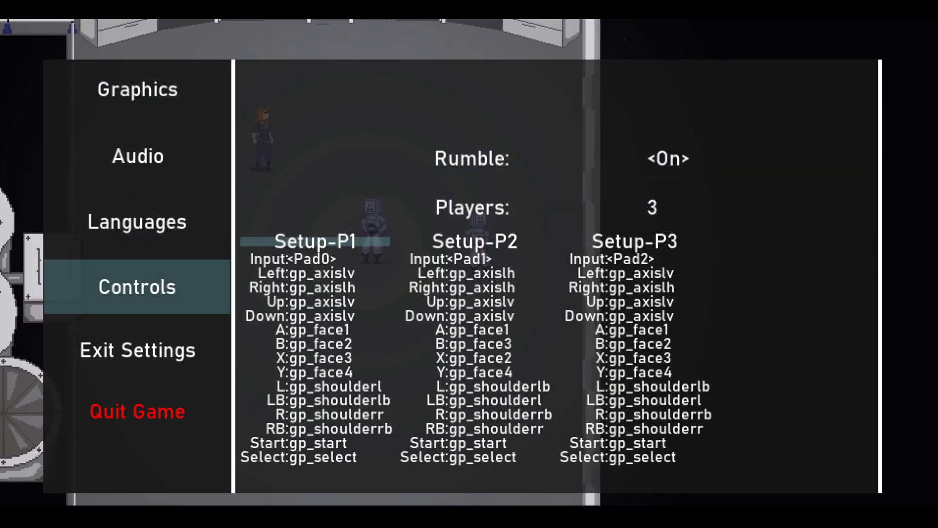
key("Up")
key("Up")
key("Down")
key("Down")
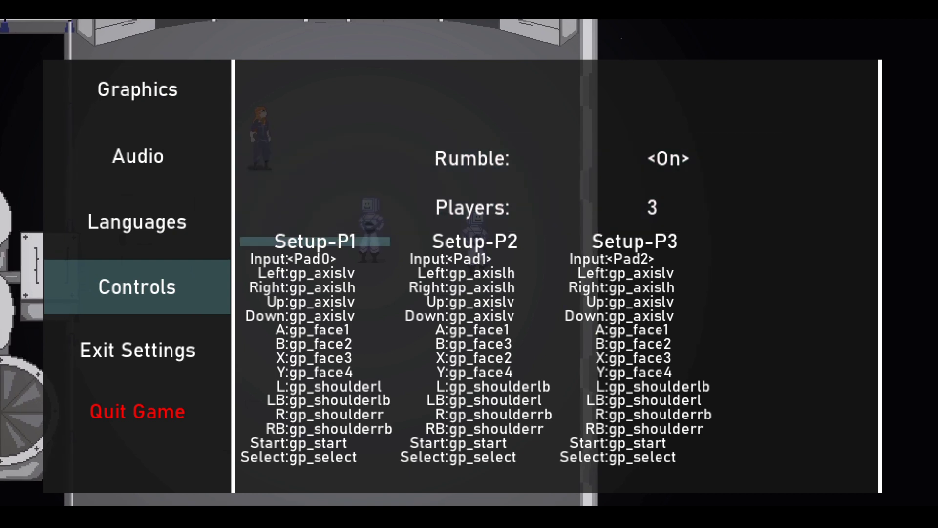
key("Down")
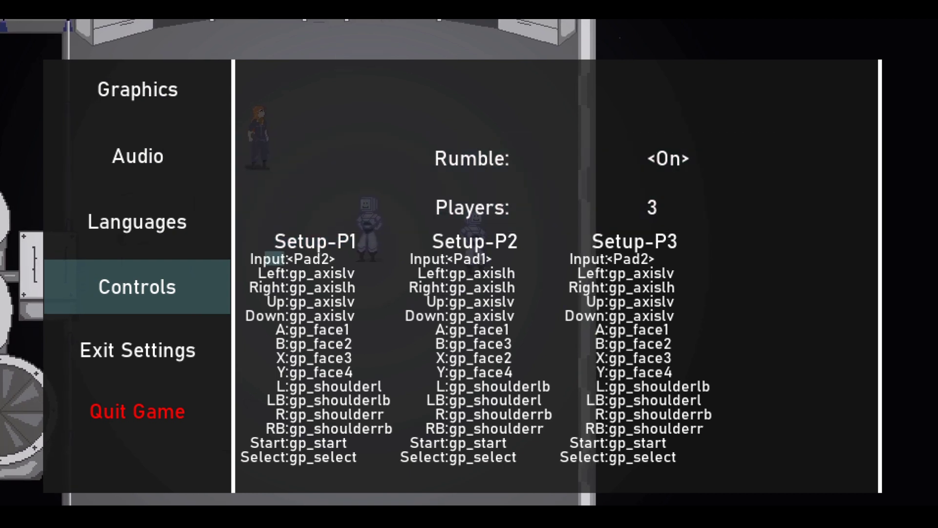
key("Right")
key("Right")
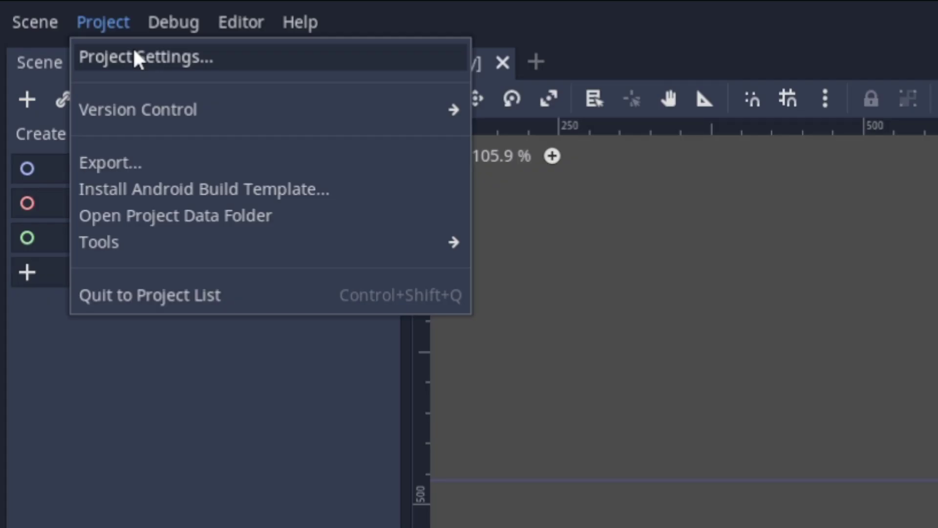
left_click(133, 49)
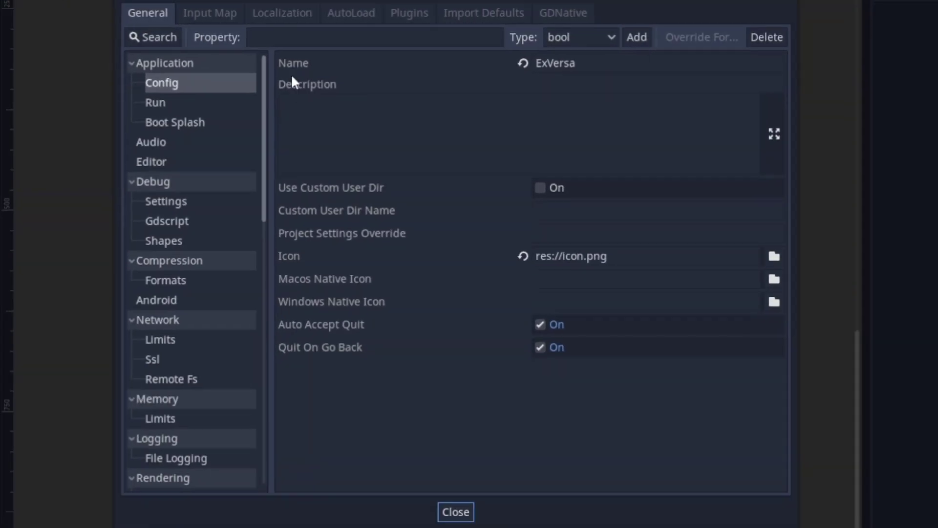
In the Input Map, scroll to move_right and add another input event to it.
left_click(728, 206)
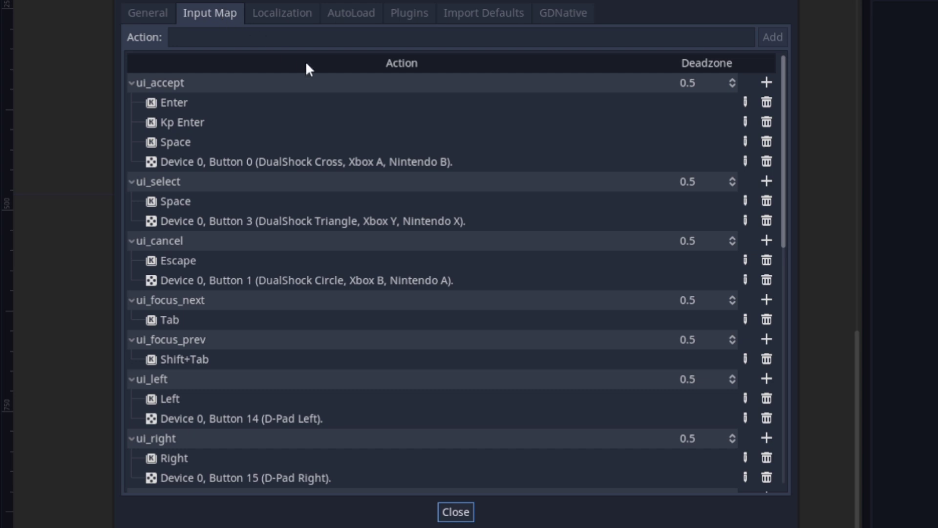
scroll(422, 335, "down", 5)
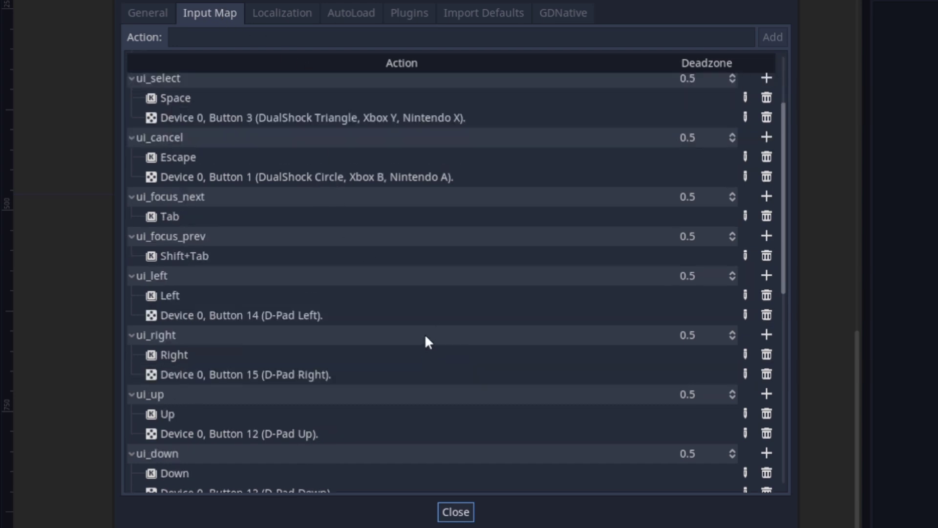
scroll(428, 334, "down", 6)
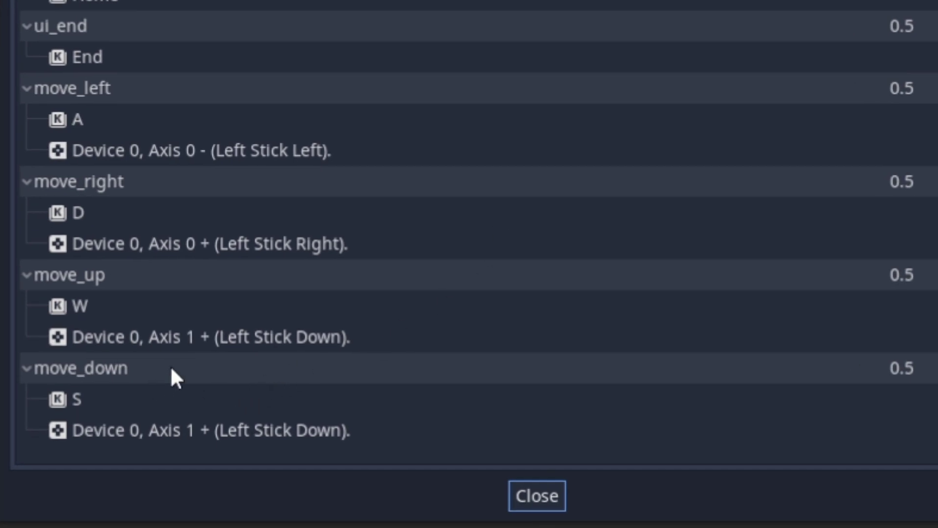
double_click(231, 181)
left_click(699, 212)
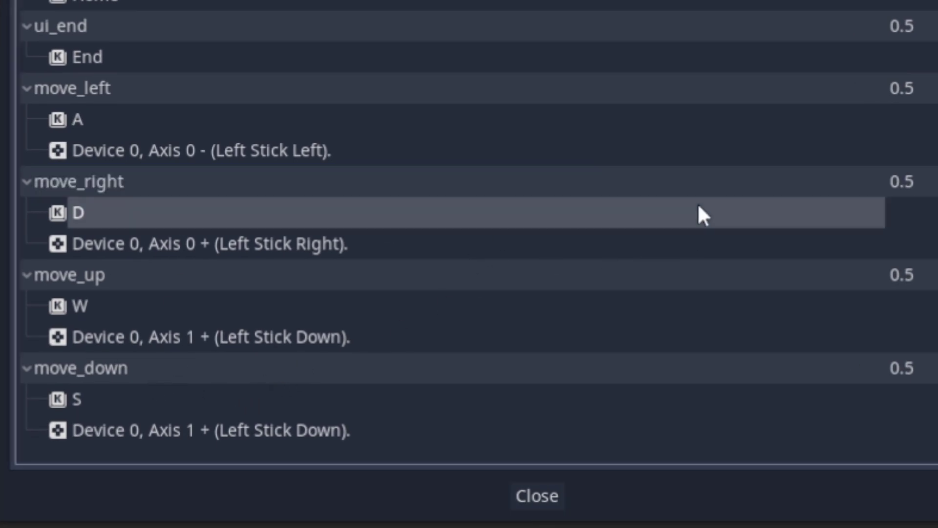
left_click(819, 181)
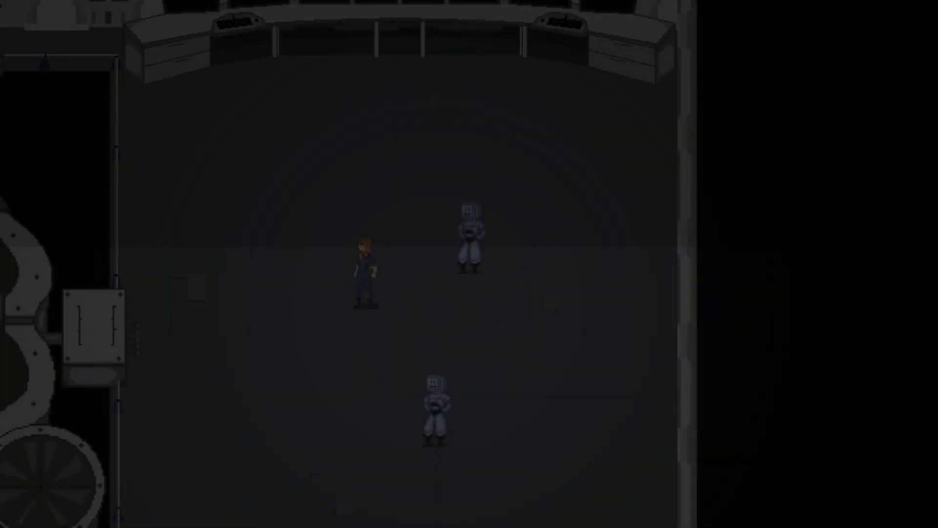
Change the game Language from English to Japanese, then return to the Graphics category.
key("Escape")
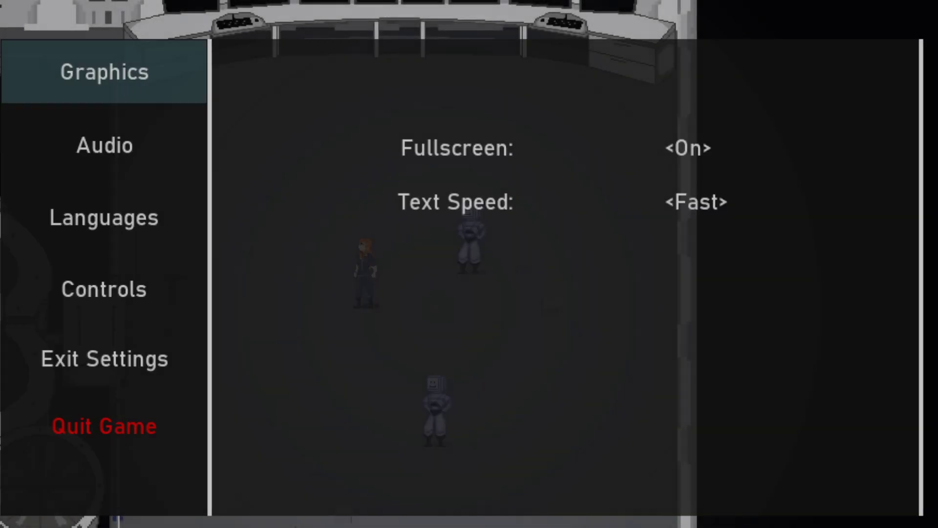
key("Down")
key("Down")
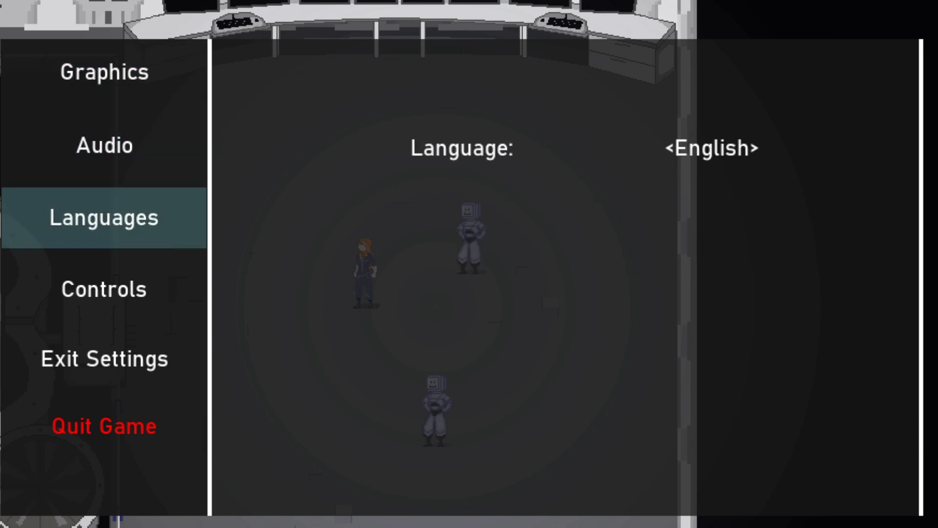
key("Return")
key("Right")
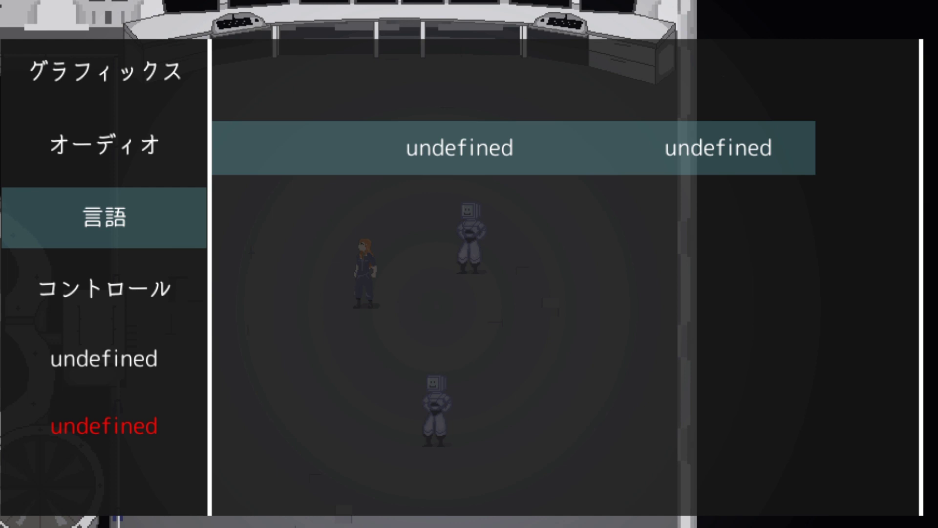
key("Escape")
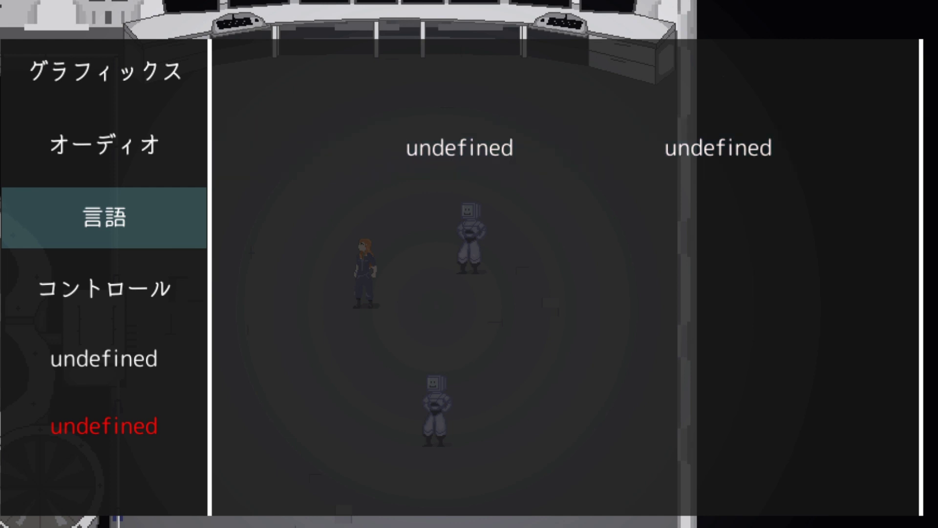
key("Up")
key("Up")
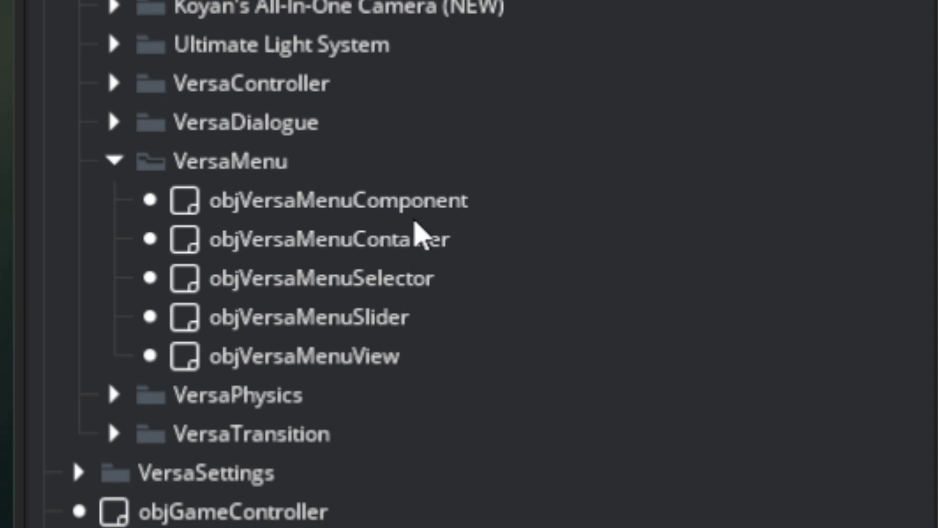
Select objVersaMenuComponent in VersaMenu and scroll through objVersaMenuSlider's User Event 13 code.
left_click(433, 211)
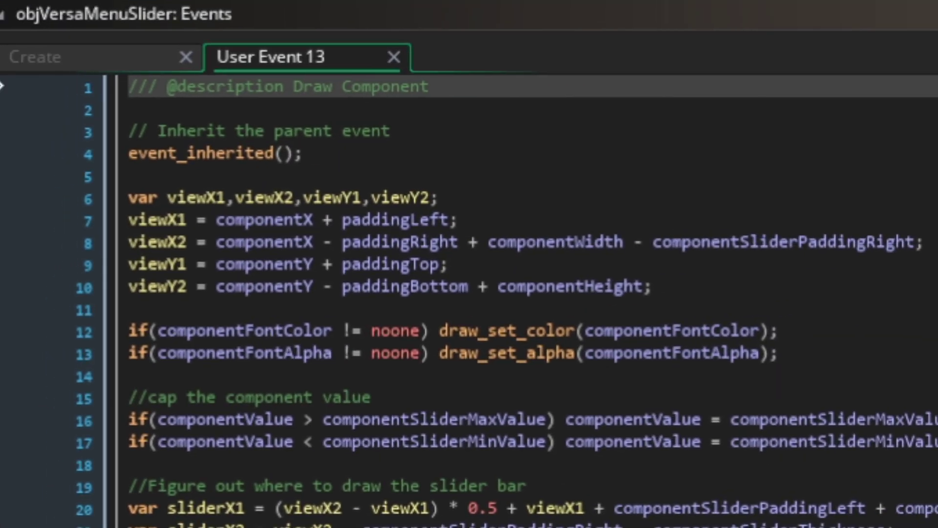
scroll(470, 301, "down", 1)
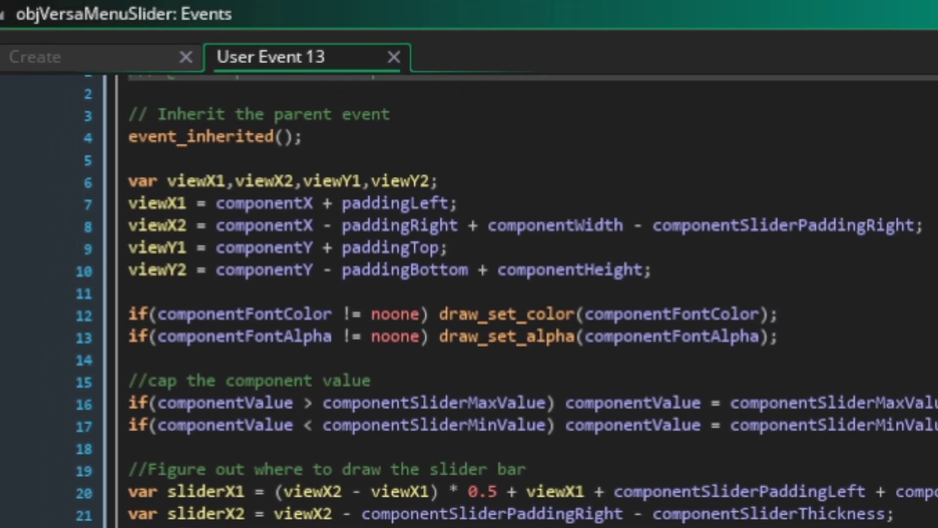
scroll(469, 301, "down", 2)
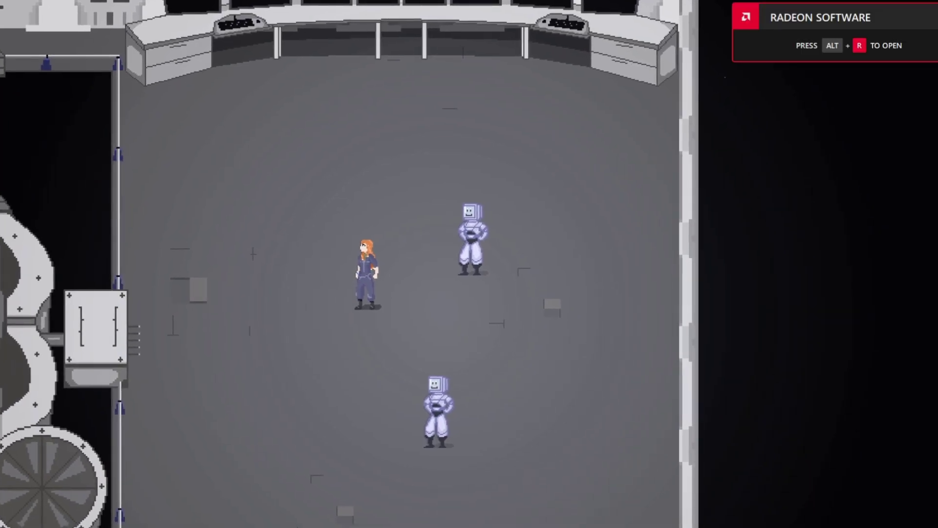
In X-Versa, open the settings menu, move to Languages, return to Graphics, then close it.
key("Escape")
key("Down")
key("Down")
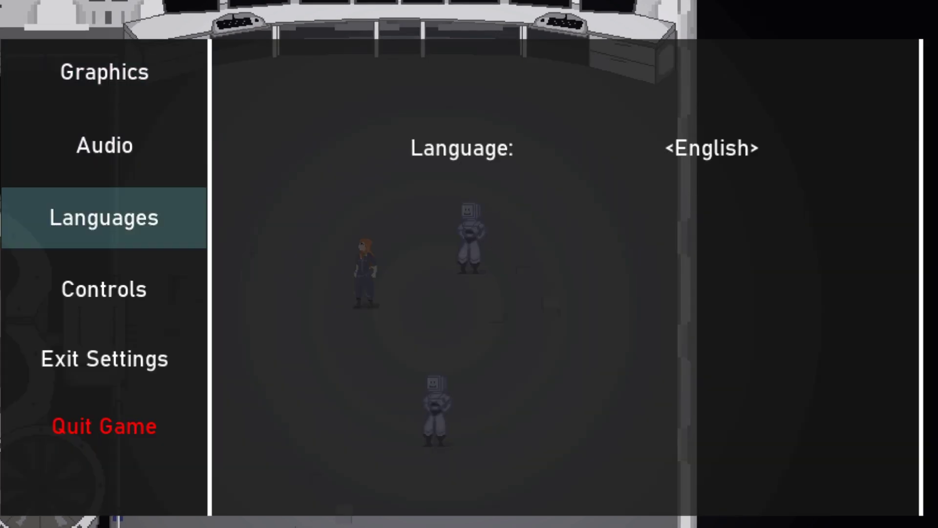
left_click(104, 72)
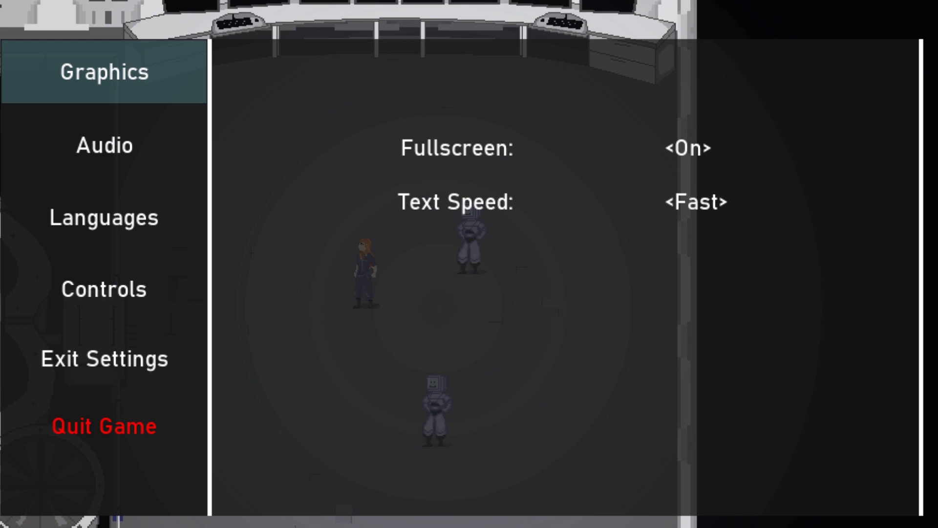
key("Escape")
key("Escape")
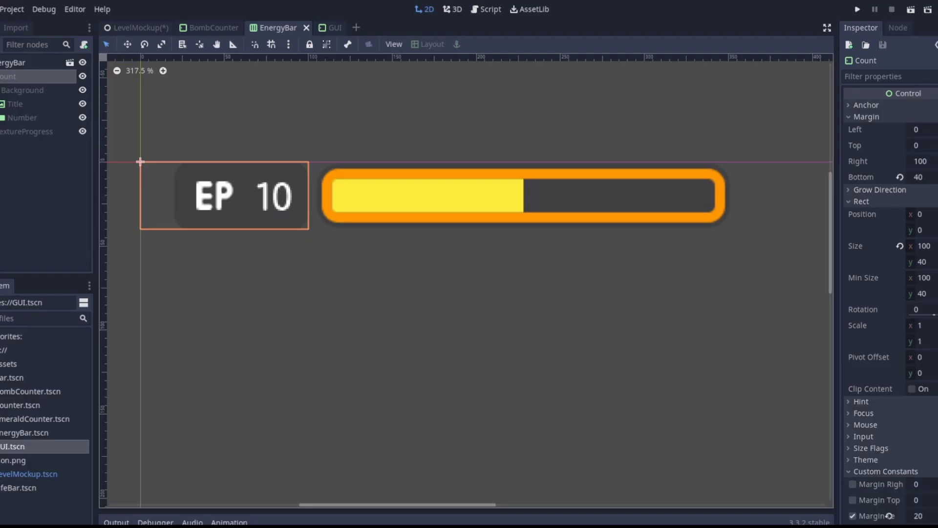
Look over the EnergyBar scene, then select the GUI scene's LifeBar and EnergyBar nodes.
mouse_move(671, 341)
middle_mouse_down()
mouse_move(667, 313)
mouse_move(676, 335)
middle_mouse_up()
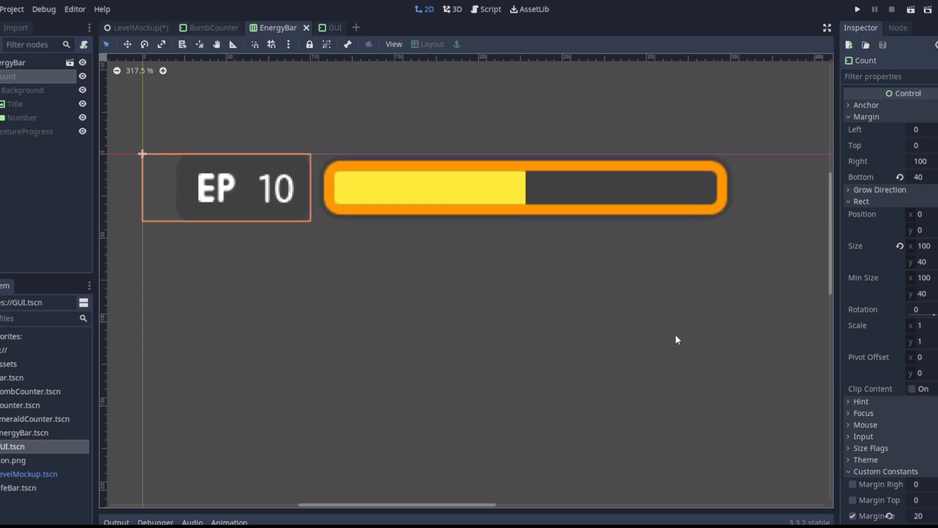
left_click(330, 28)
scroll(324, 212, "up", 4)
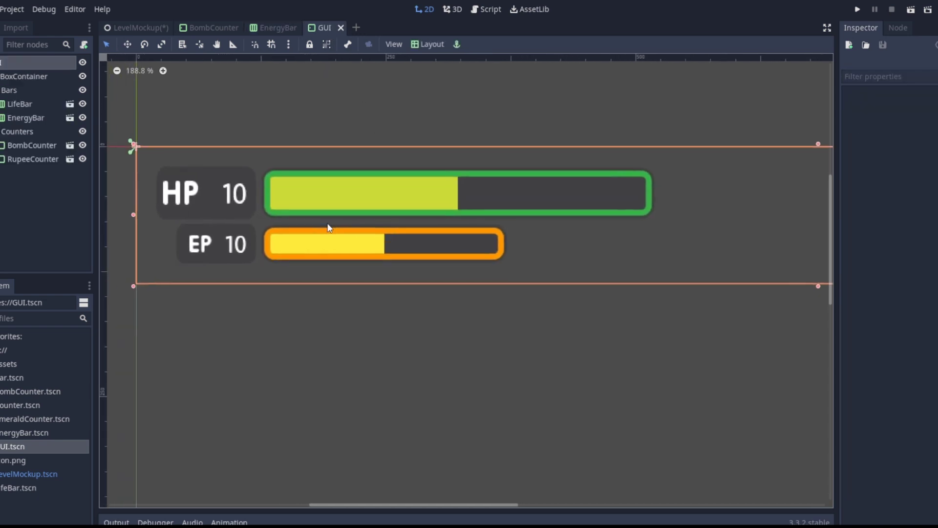
left_click(26, 102)
left_click(20, 118)
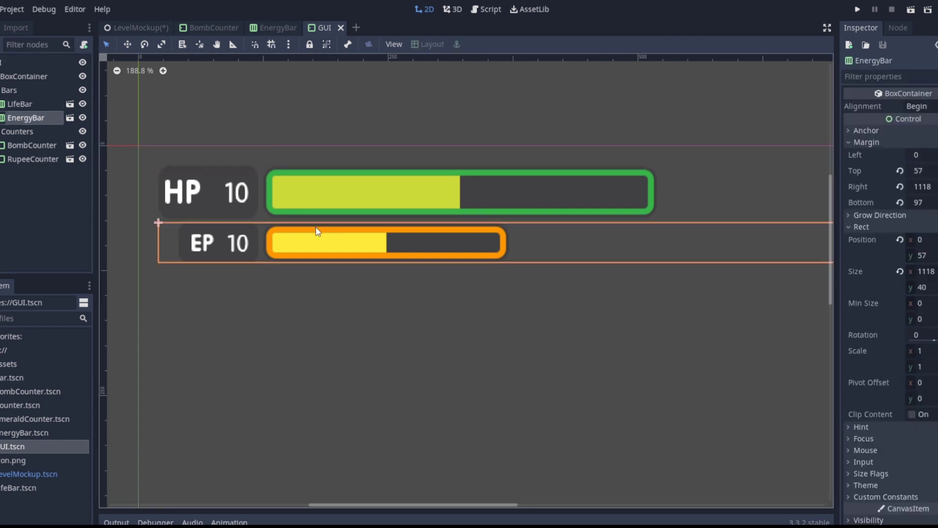
Pan across the GUI scene to inspect the BombCounter and RupeeCounter nodes.
scroll(316, 228, "down", 2)
middle_click_drag(693, 243, 517, 236)
scroll(562, 240, "down", 3)
middle_click_drag(647, 243, 318, 255)
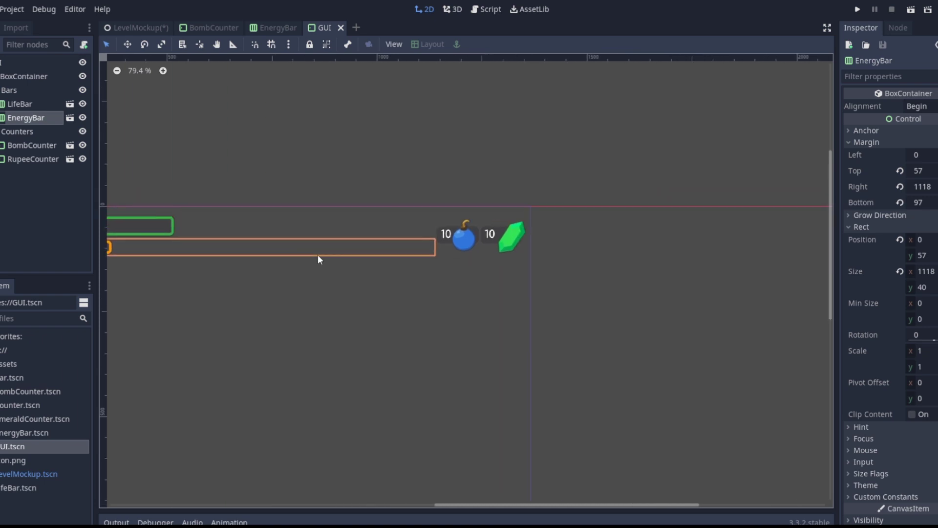
scroll(460, 236, "up", 4)
left_click(43, 146)
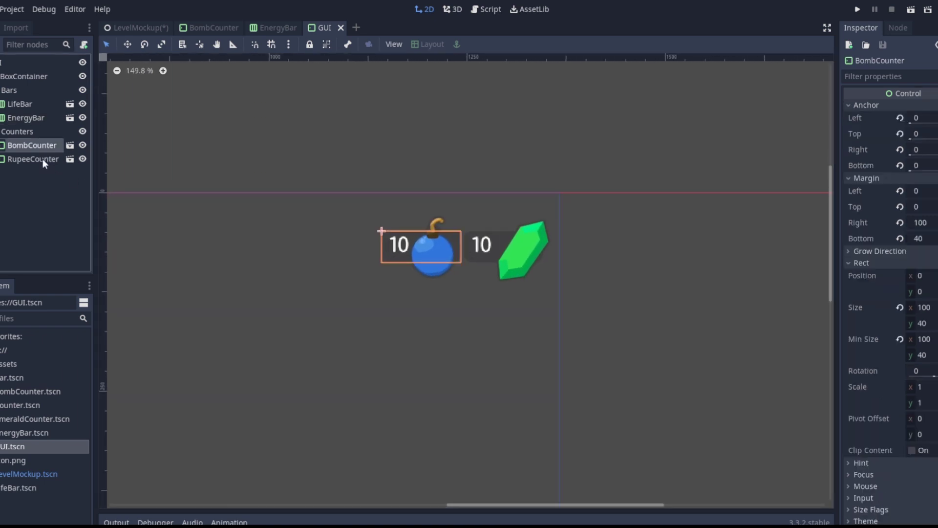
left_click(43, 160)
middle_click_drag(362, 338, 558, 338)
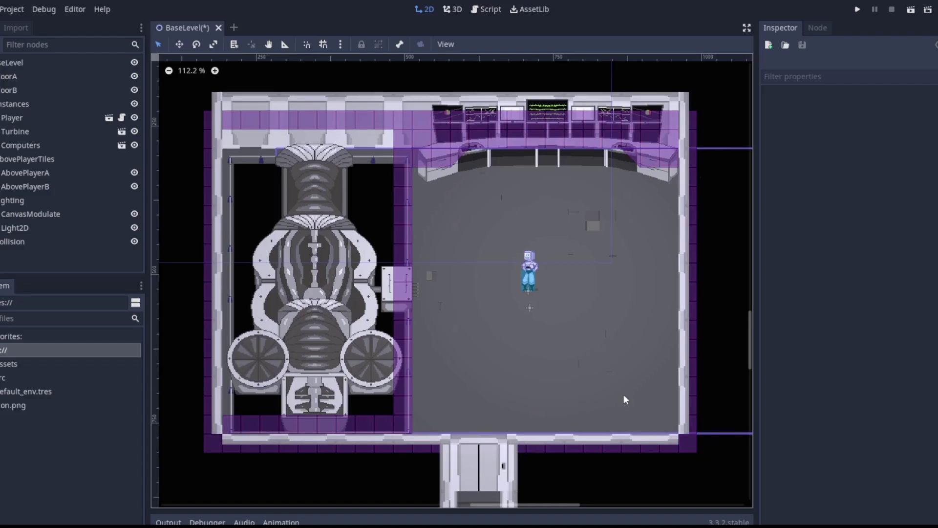
Hide BaseLevel's Collision layer, run the level with F5, and walk the robot down.
left_click(134, 242)
key("F5")
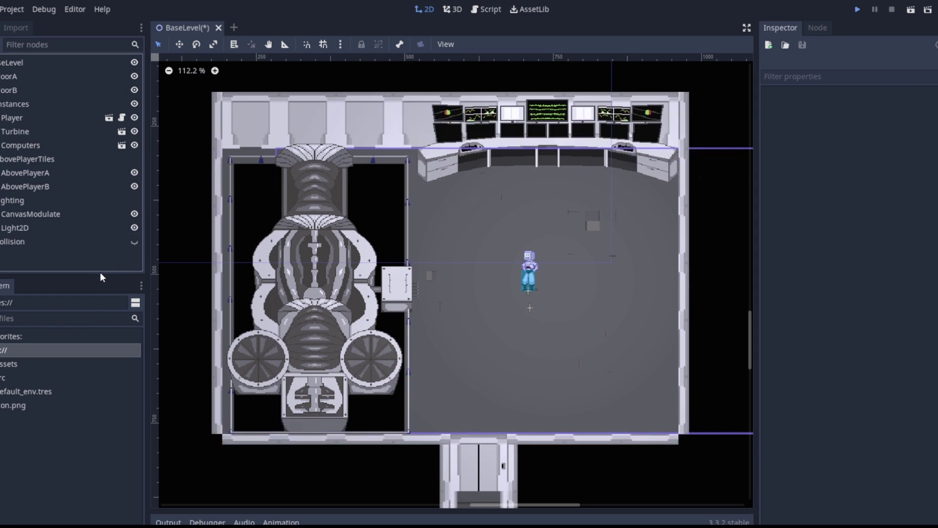
key("Down")
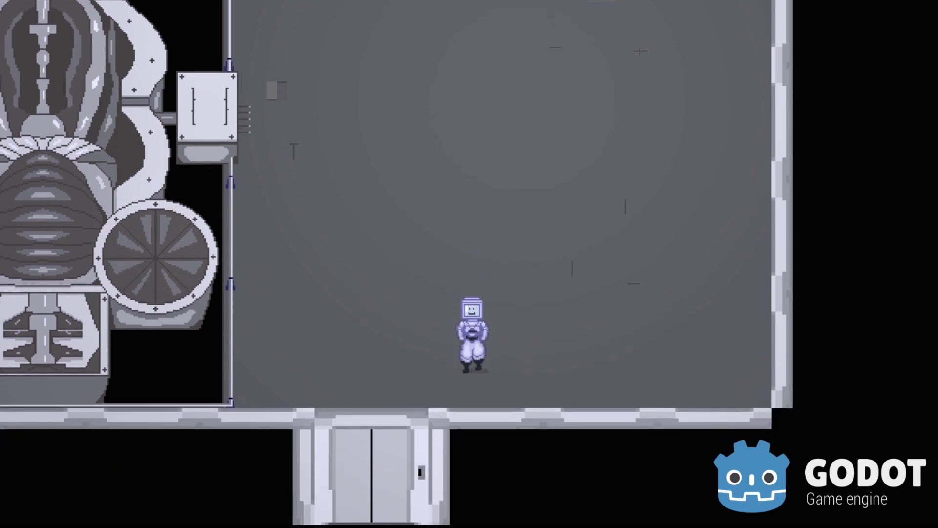
Make the robot run left along the bottom wall of the running level.
key("Left")
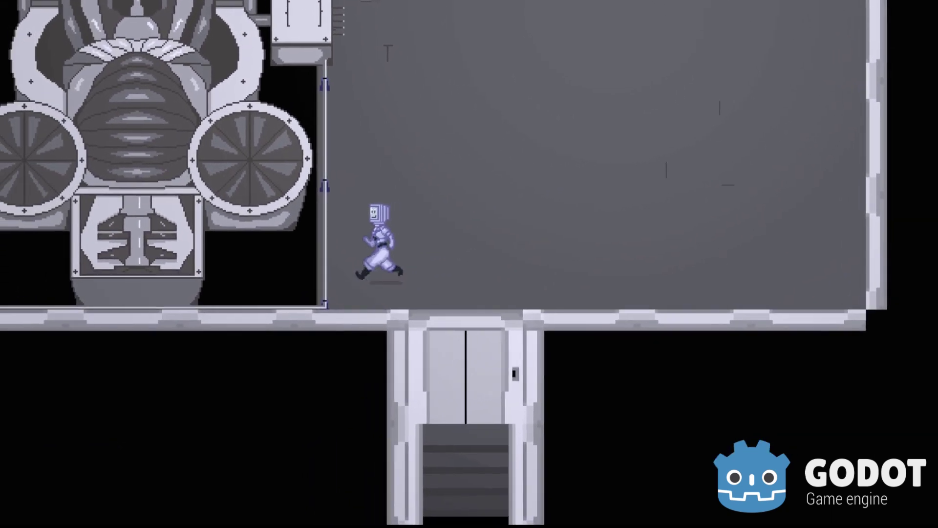